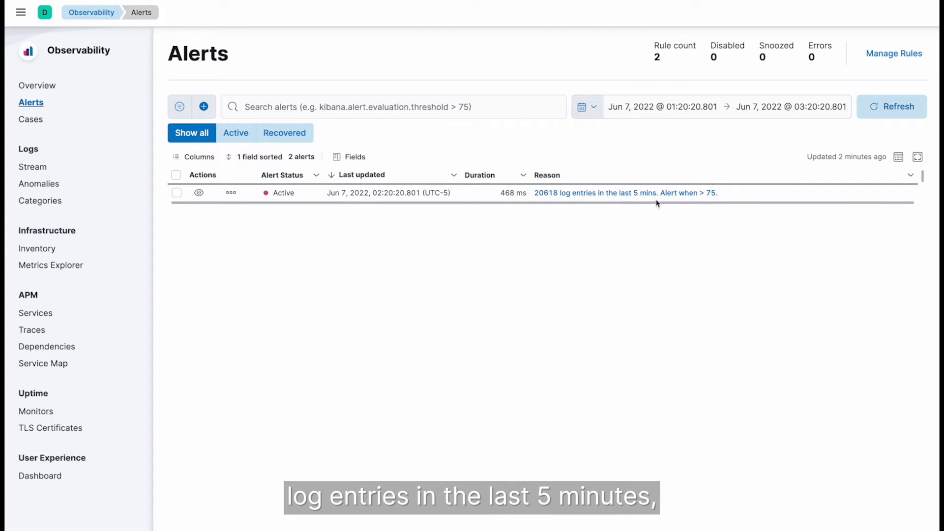
# Review the log-rate alert's details and view its log stream in the Logs app.
pyautogui.click(689, 194)
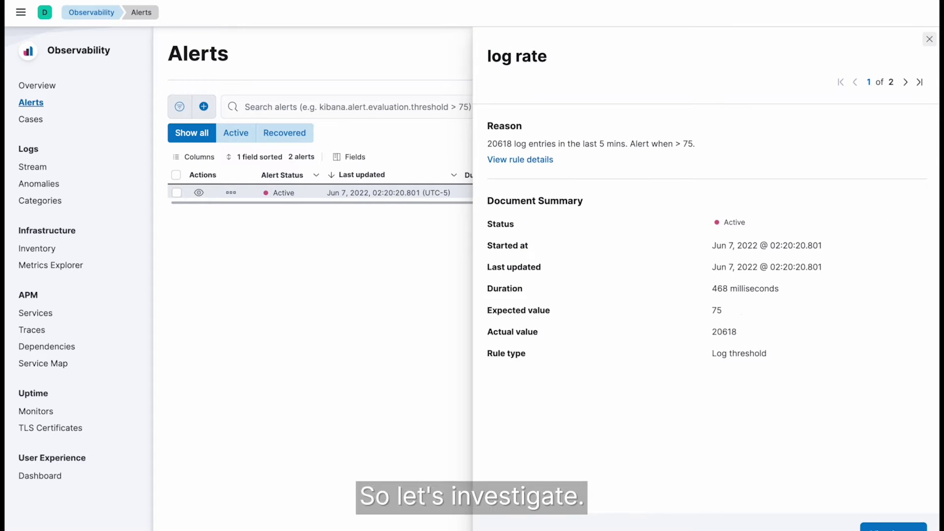
pyautogui.click(895, 527)
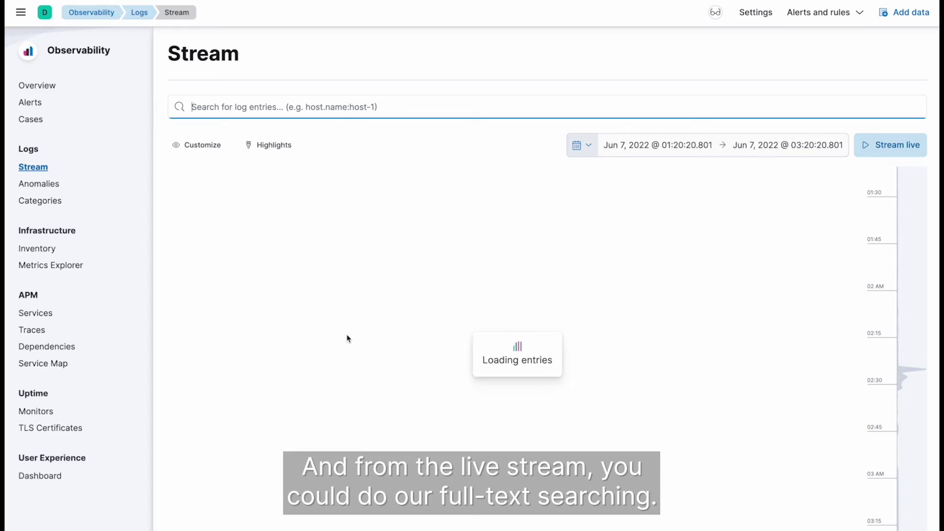
# Browse the stream entries around 02:20, then switch to the Logs Anomalies view.
pyautogui.scroll(-3, 347, 339)
pyautogui.scroll(-3, 347, 339)
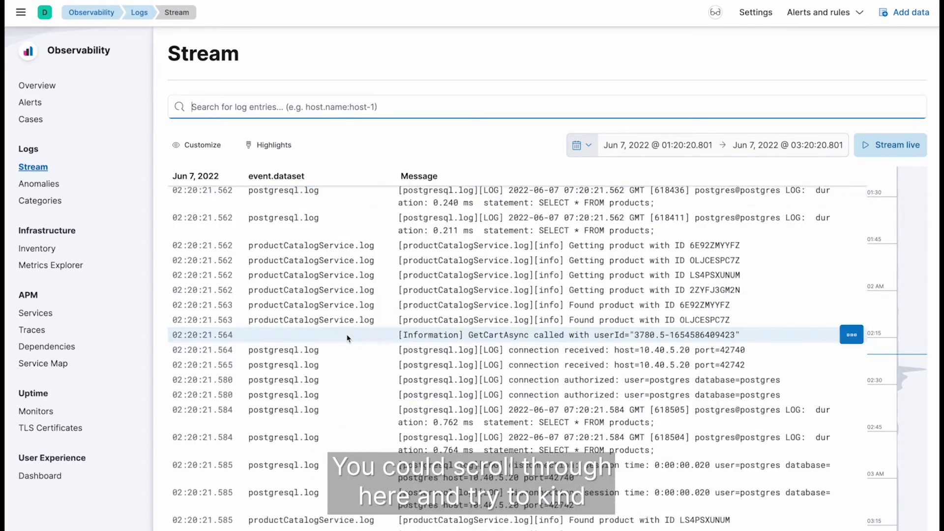
pyautogui.scroll(-3, 347, 338)
pyautogui.scroll(-3, 347, 338)
pyautogui.scroll(-3, 347, 338)
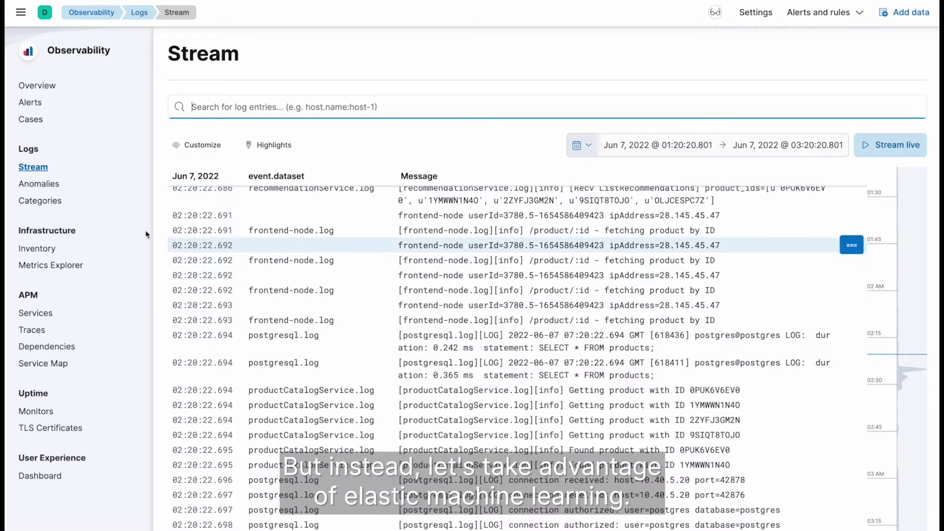
pyautogui.click(33, 190)
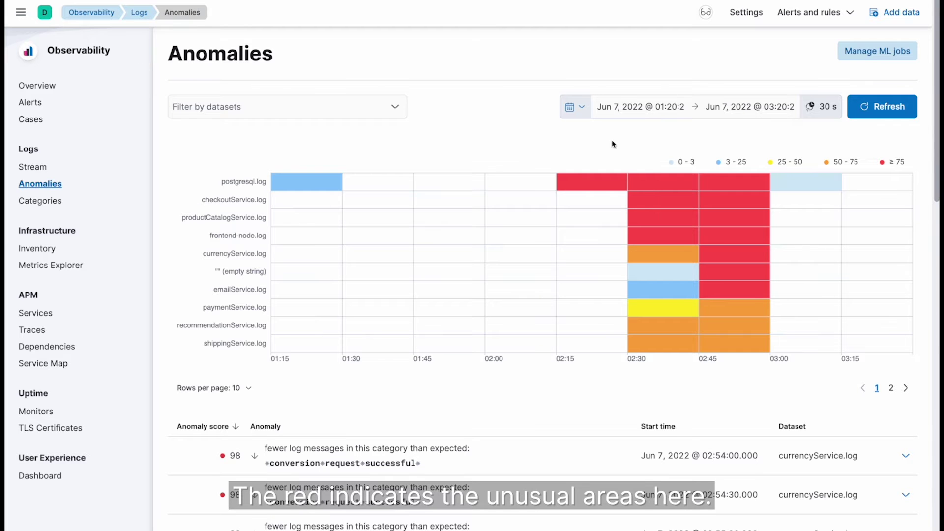
pyautogui.moveTo(705, 235)
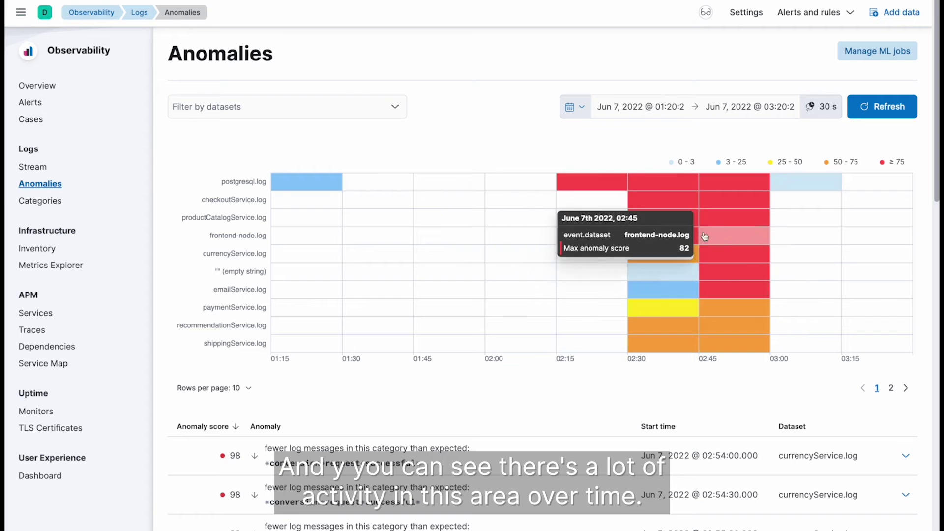
# Open the 02:15 postgresql.log heatmap anomaly in Anomaly Explorer.
pyautogui.click(577, 188)
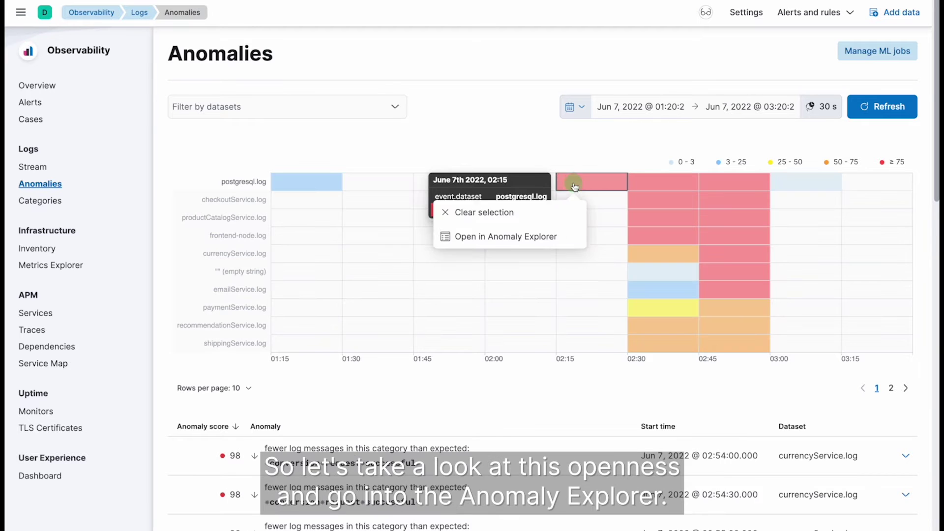
pyautogui.click(507, 234)
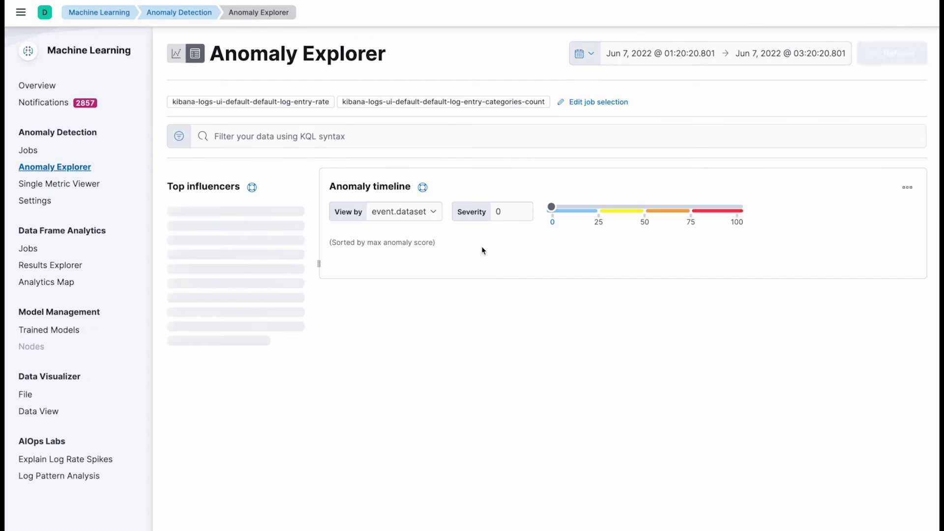
pyautogui.scroll(-6, 502, 276)
pyautogui.scroll(-5, 504, 310)
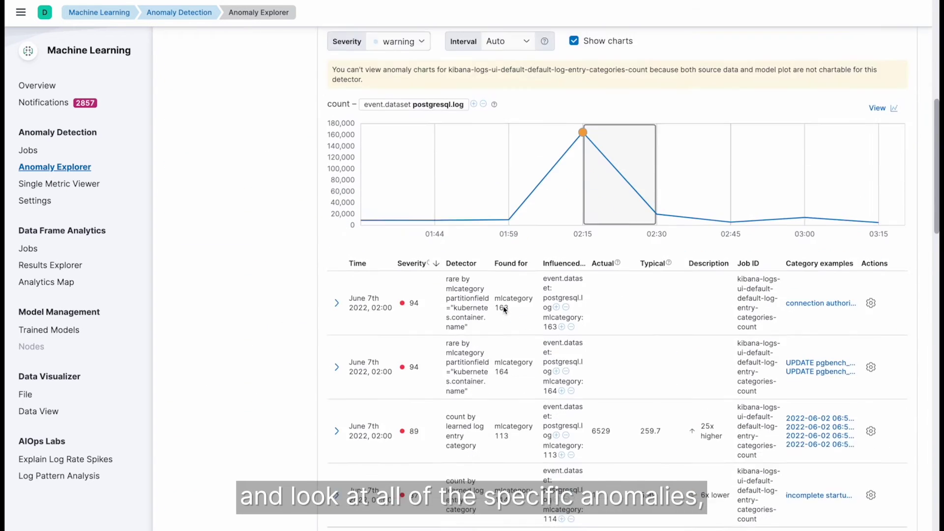
pyautogui.scroll(-1, 504, 310)
# Review the postgresql.log anomalies table, led by rare log categories scoring 94.
pyautogui.scroll(-2, 504, 310)
pyautogui.scroll(-1, 504, 309)
pyautogui.scroll(-1, 504, 310)
pyautogui.scroll(-1, 504, 310)
pyautogui.scroll(-4, 504, 309)
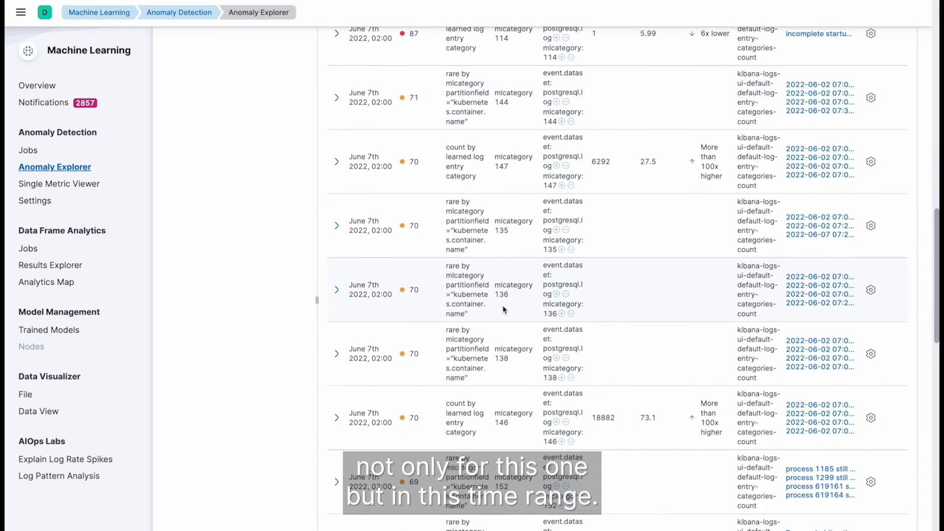
pyautogui.scroll(4, 503, 309)
pyautogui.scroll(5, 498, 308)
pyautogui.scroll(-2, 497, 307)
pyautogui.scroll(3, 384, 310)
pyautogui.moveTo(81, 295)
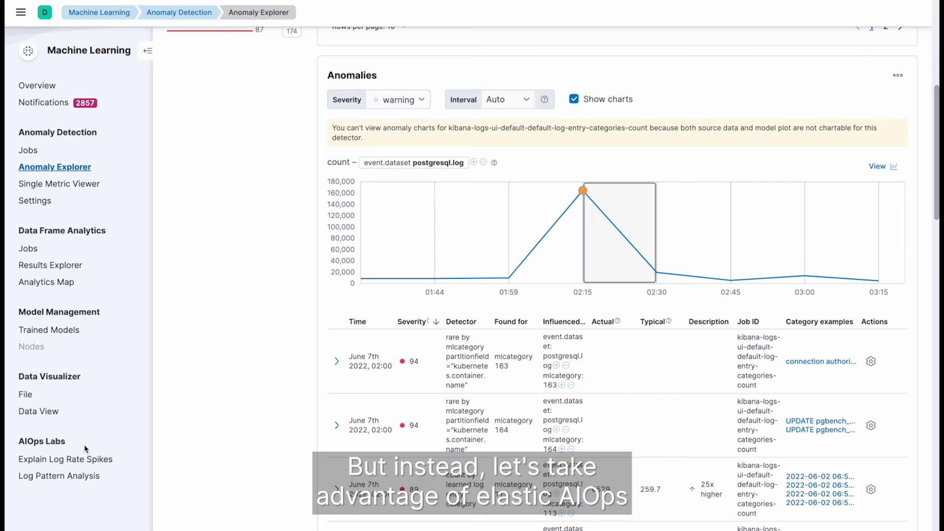
# Open Explain Log Rate Spikes for the Logs data view, showing the 02:20 spike.
pyautogui.click(36, 463)
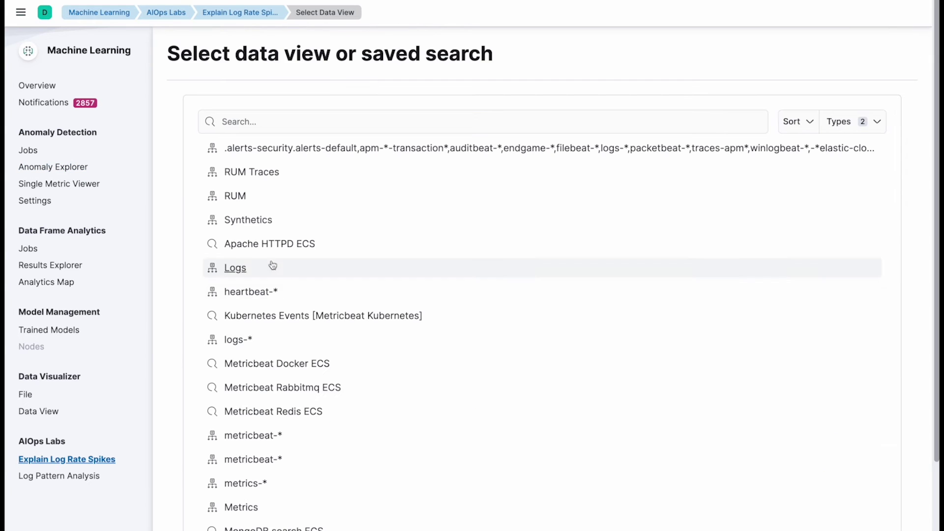
pyautogui.click(233, 269)
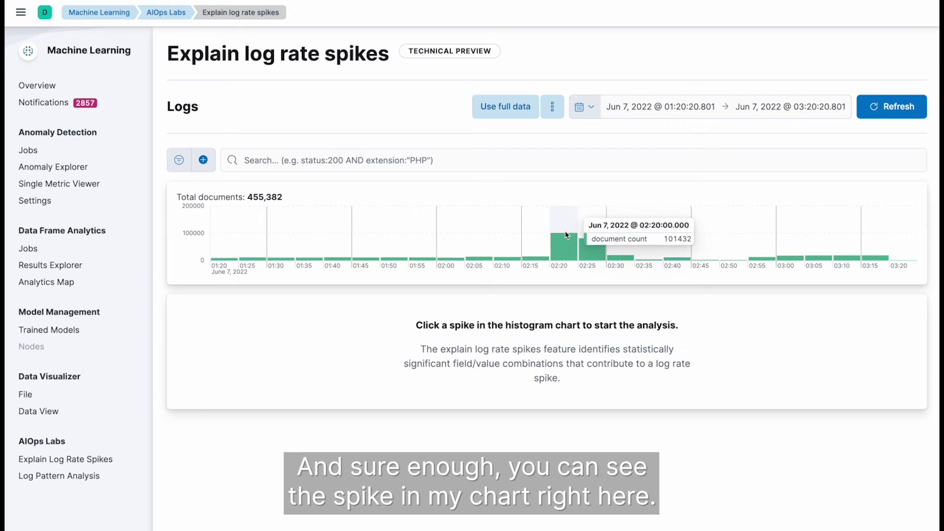
pyautogui.moveTo(563, 247)
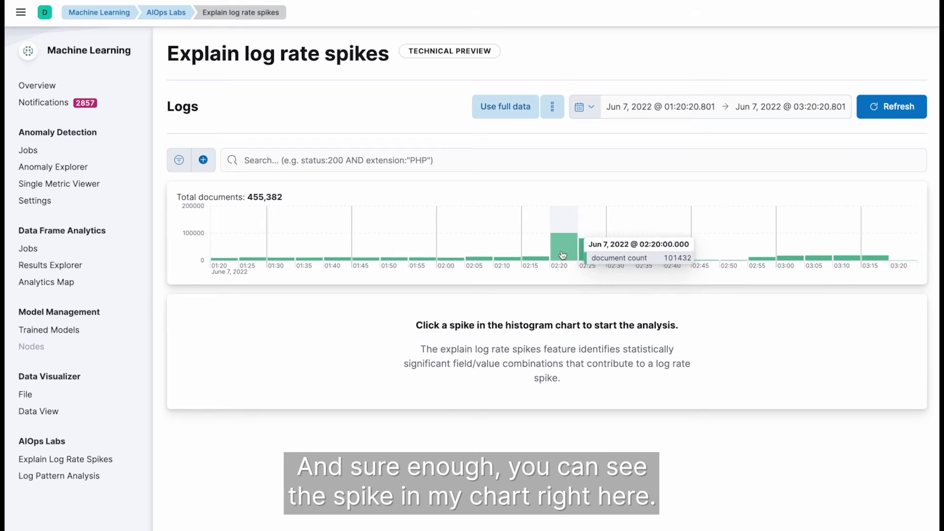
# Analyse the 02:20 spike with a slightly later deviation window and inspect agent.name and kubernetes.labels.app contributors.
pyautogui.click(571, 236)
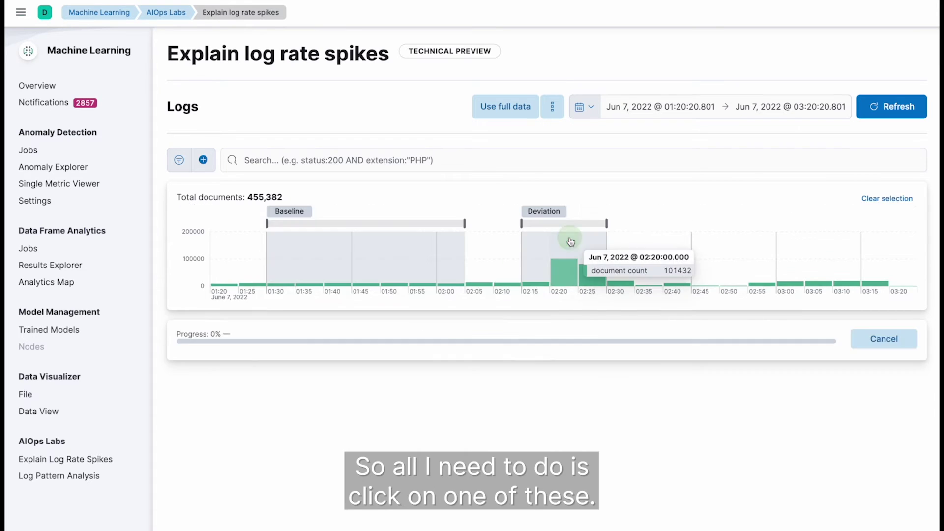
pyautogui.moveTo(581, 226); pyautogui.dragTo(595, 226)
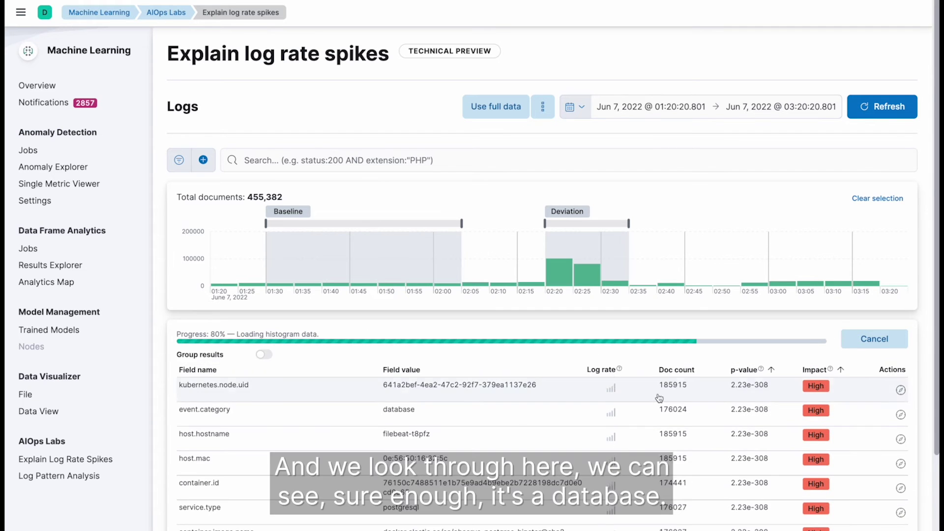
pyautogui.scroll(-3, 659, 398)
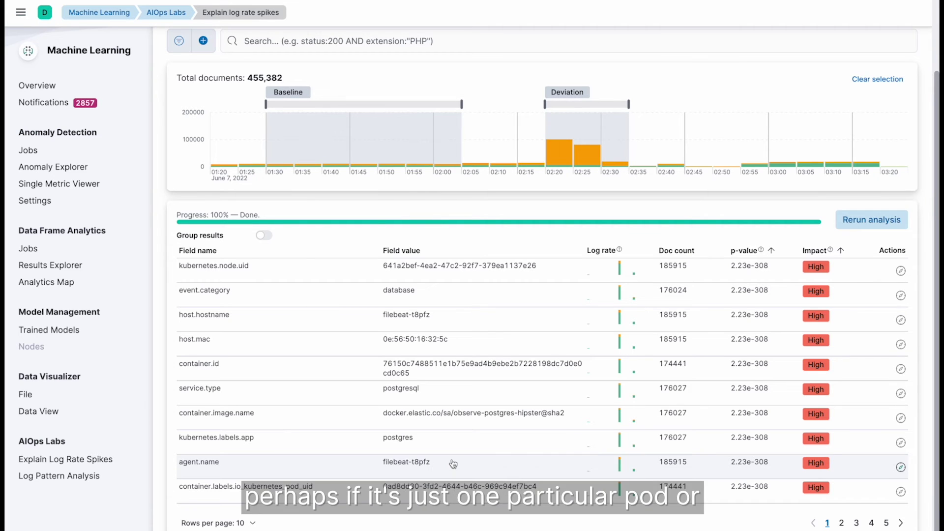
pyautogui.click(456, 459)
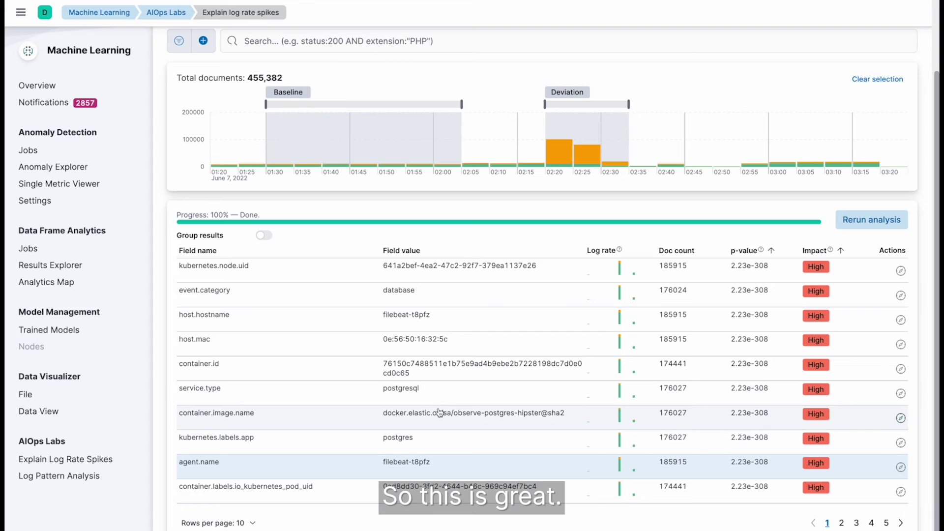
pyautogui.click(419, 437)
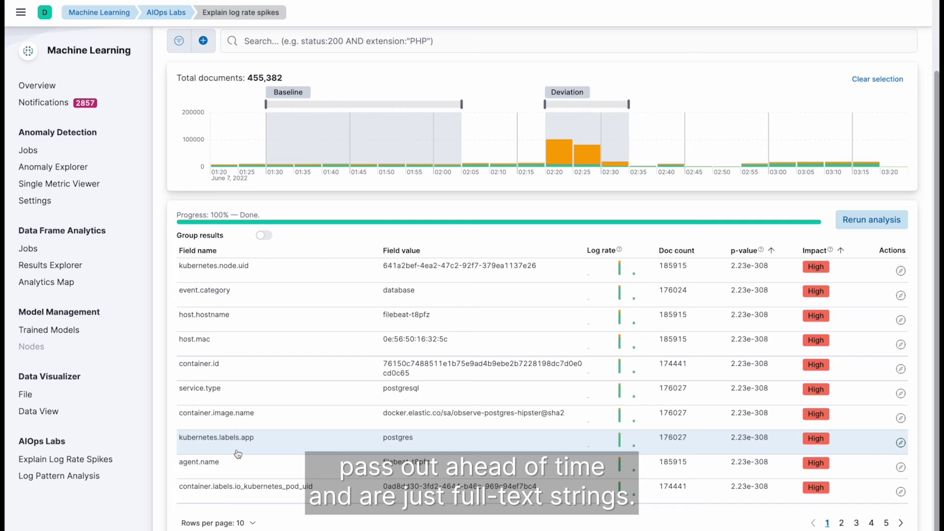
# Start Log Pattern Analysis on the Logs data view with message as the category field.
pyautogui.click(91, 478)
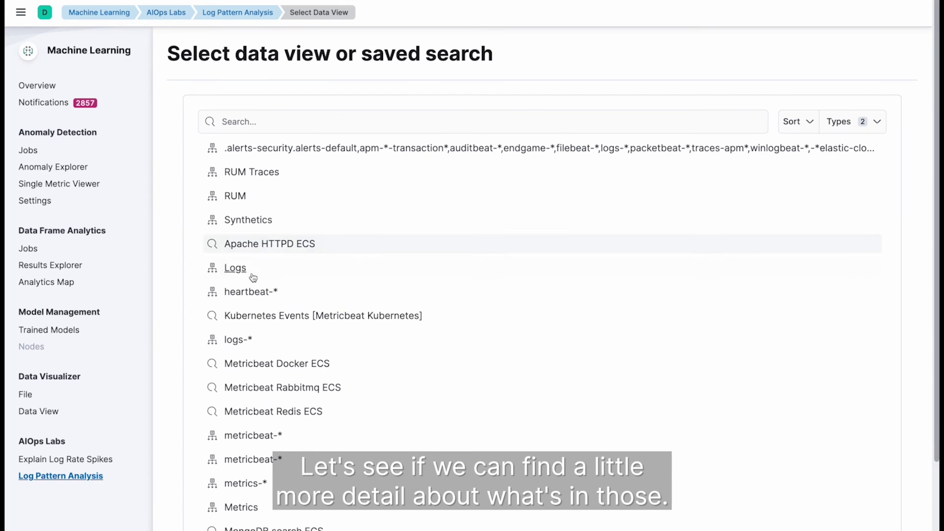
pyautogui.click(235, 269)
pyautogui.moveTo(211, 281)
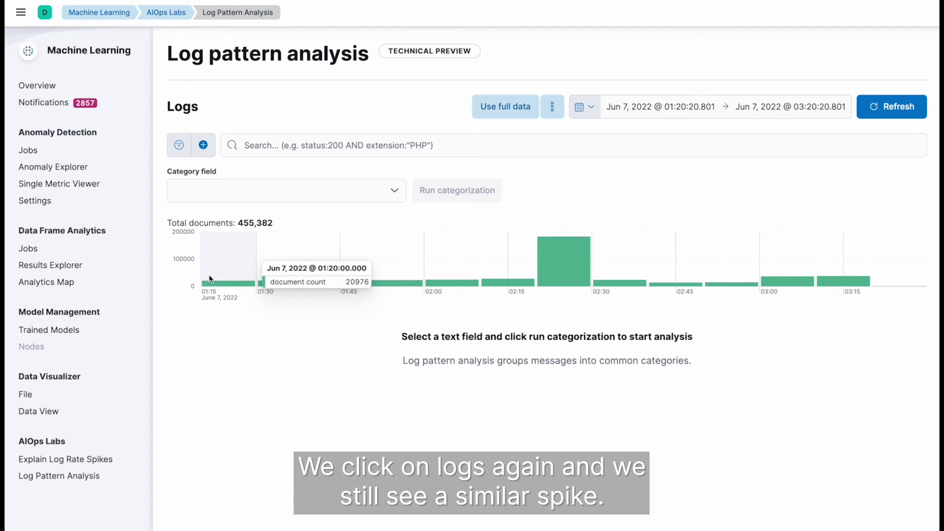
pyautogui.click(281, 192)
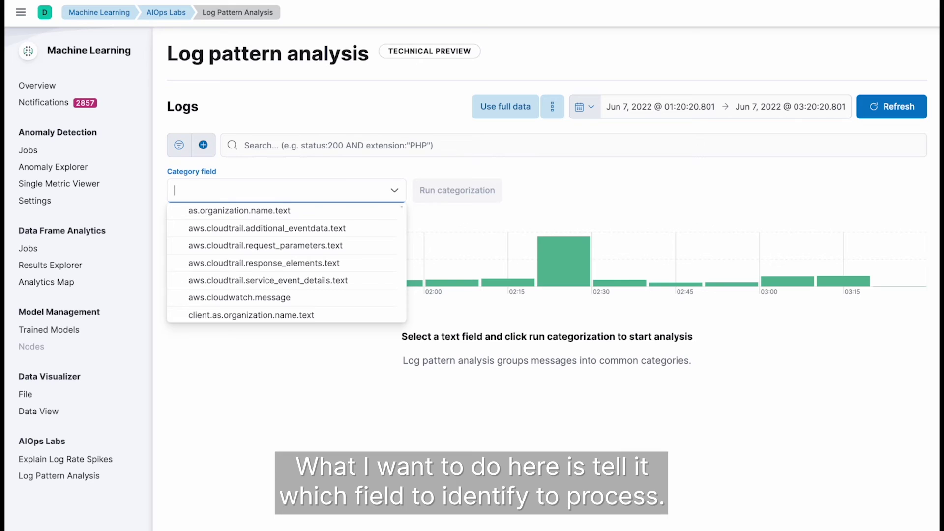
pyautogui.write('message')
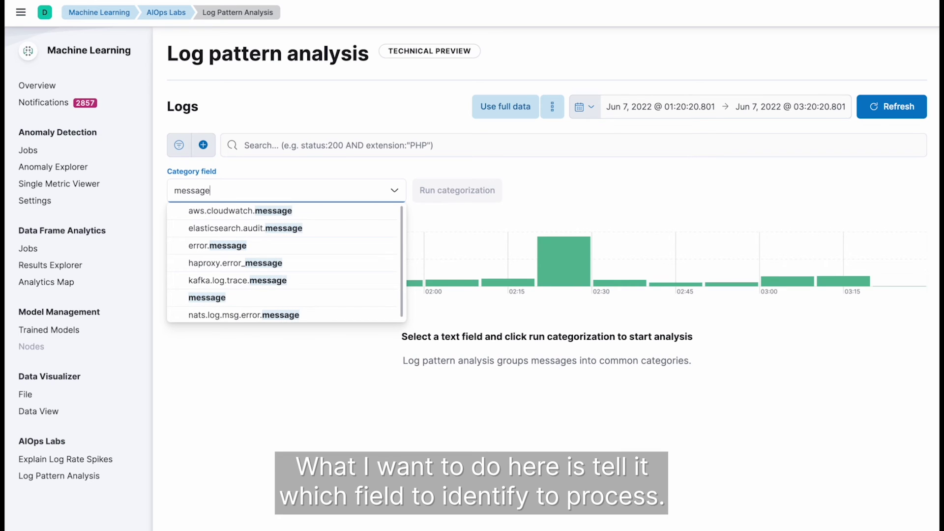
pyautogui.click(207, 298)
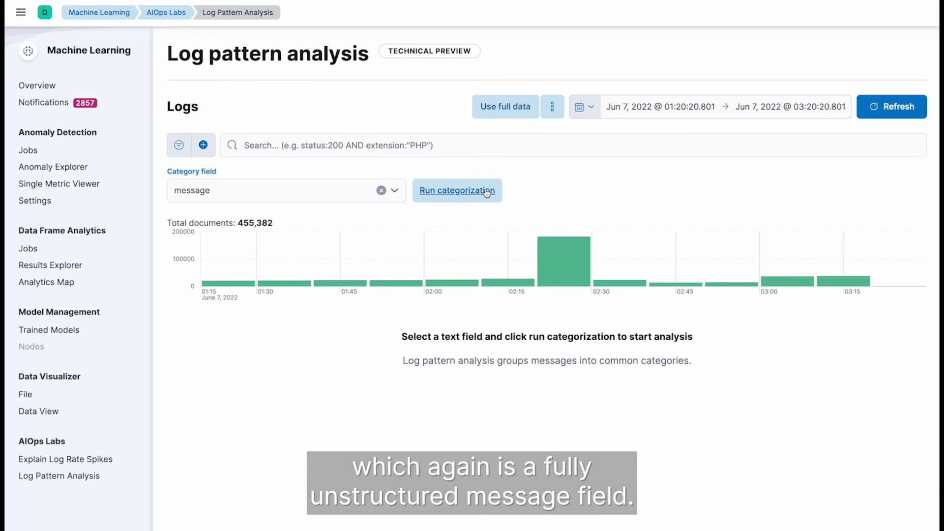
# Run categorization on message and review patterns led by postgres statements (up to 73,759).
pyautogui.click(457, 191)
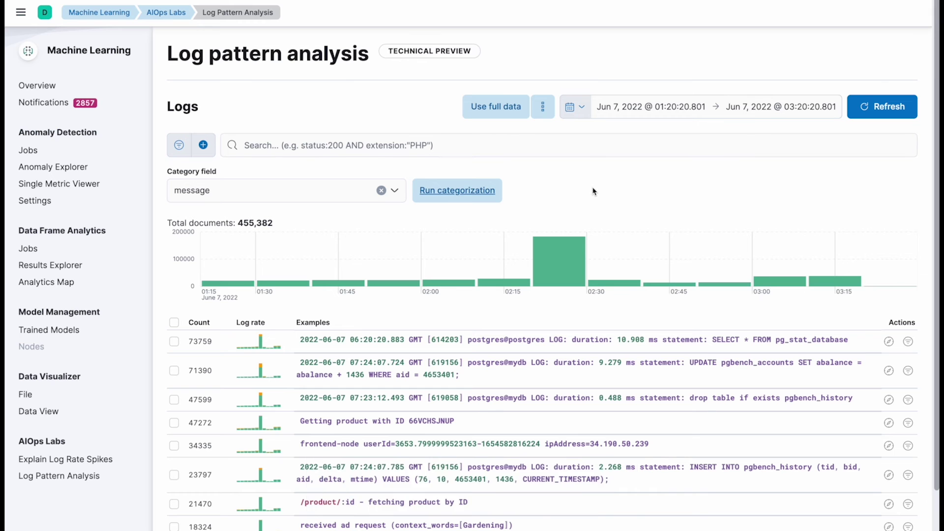
pyautogui.scroll(-3, 505, 290)
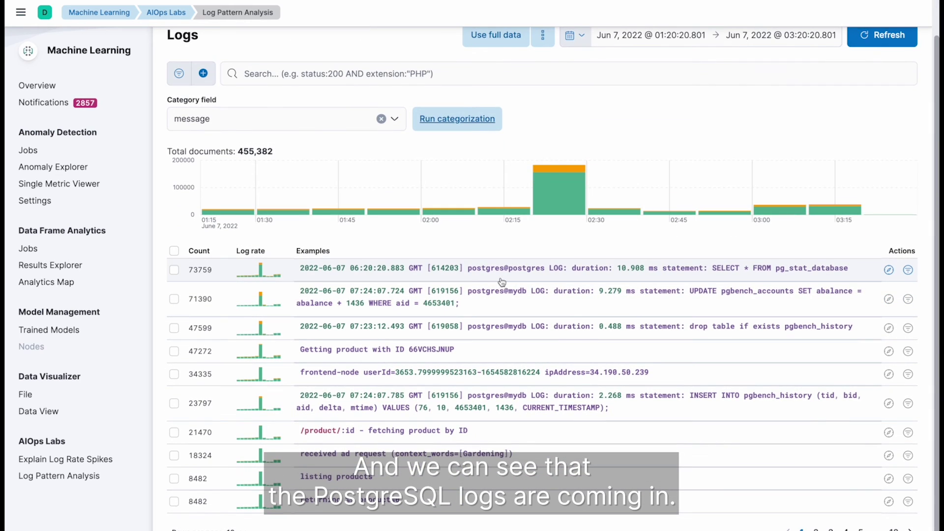